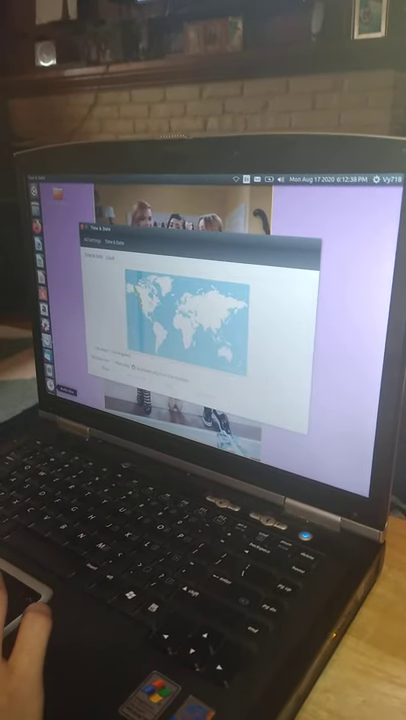
Launch Rhythmbox, dismiss the Audio Disc prompt, and raise the volume.
left_click(49, 384)
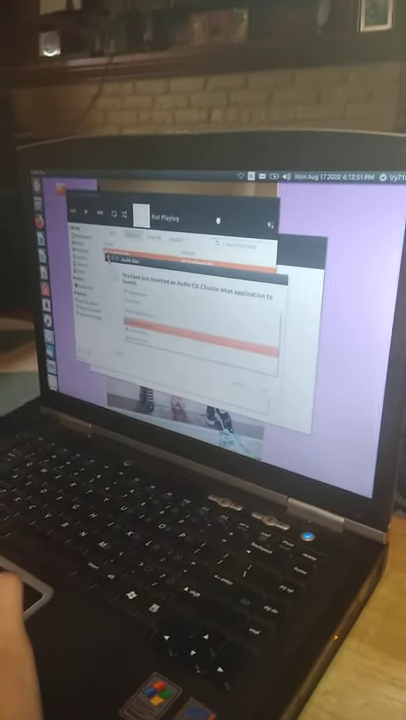
left_click(237, 383)
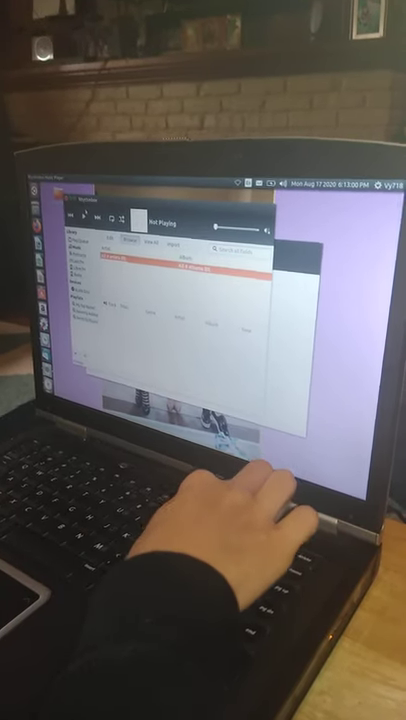
key("XF86AudioRaiseVolume")
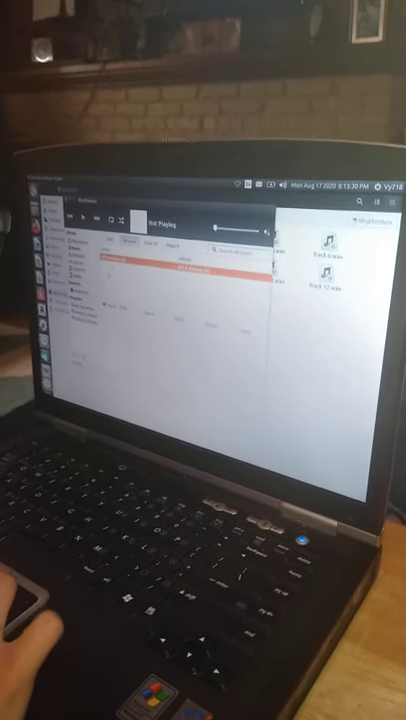
Play the audio CD's first track, nudging the volume up then slightly down.
left_click(85, 293)
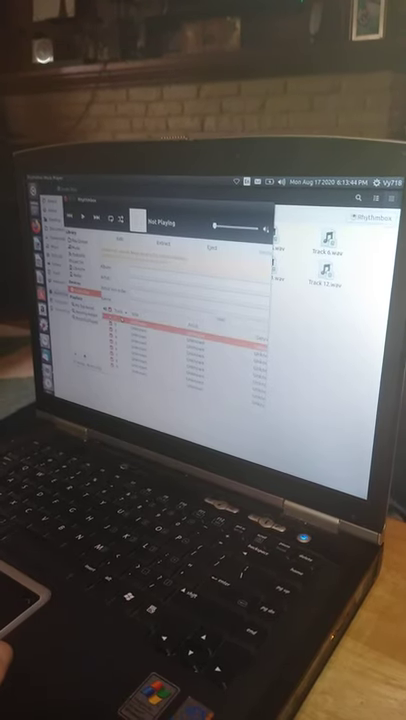
key("XF86AudioPlay")
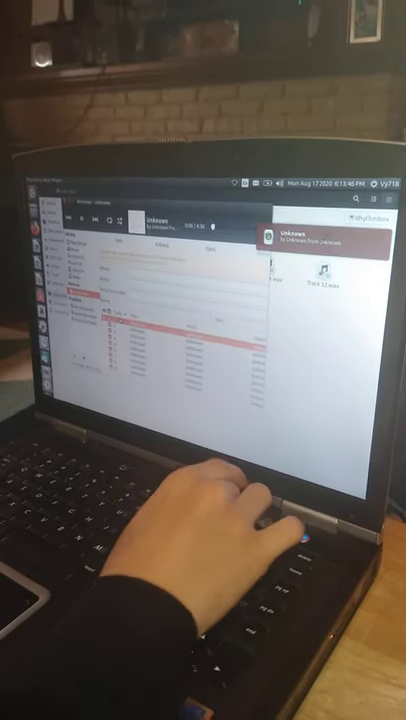
key("XF86AudioRaiseVolume")
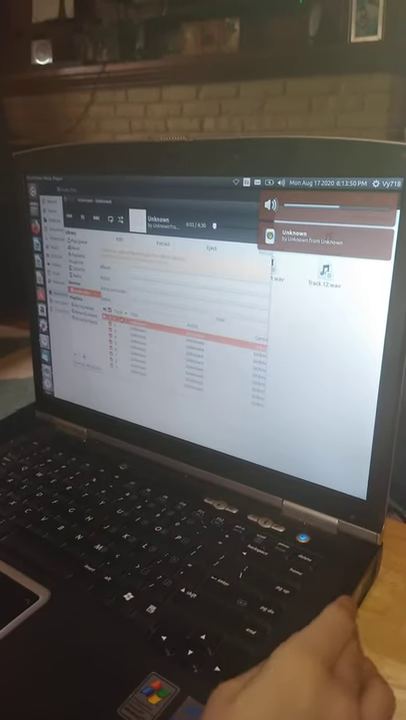
key("XF86AudioLowerVolume")
key("XF86AudioLowerVolume")
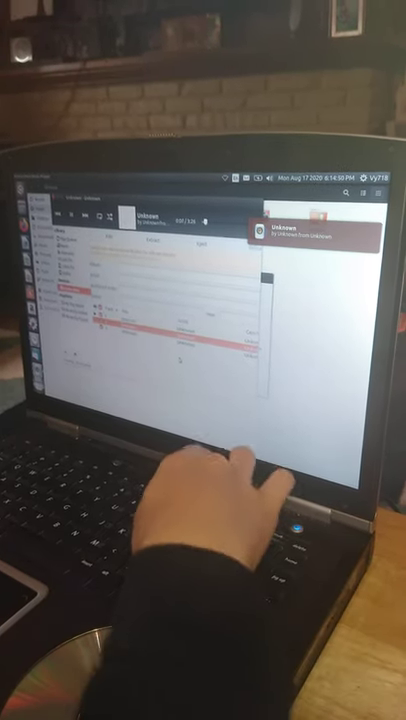
Raise the volume, then dismiss the sound controls with Escape.
key("XF86AudioRaiseVolume")
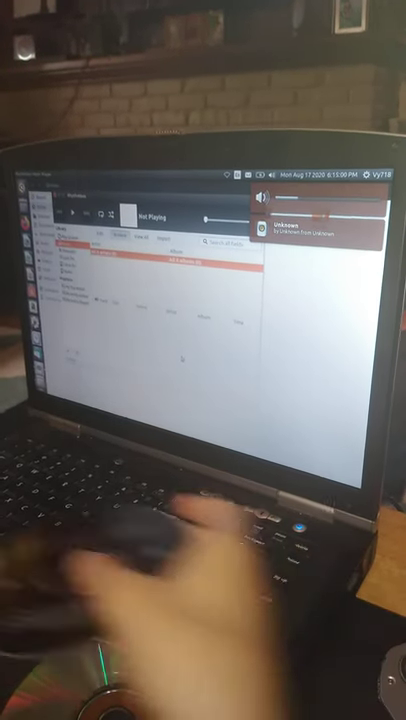
key("Escape")
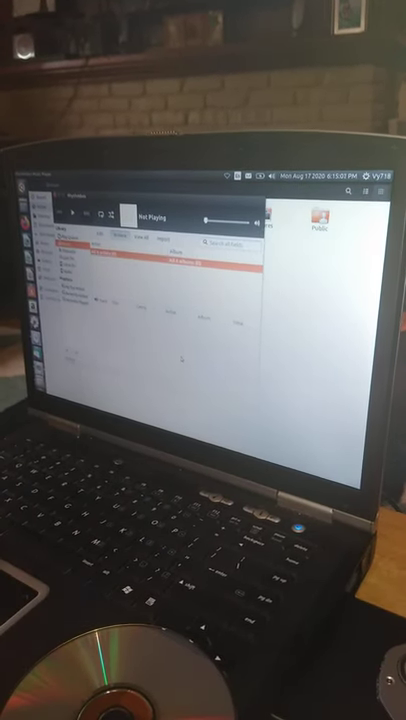